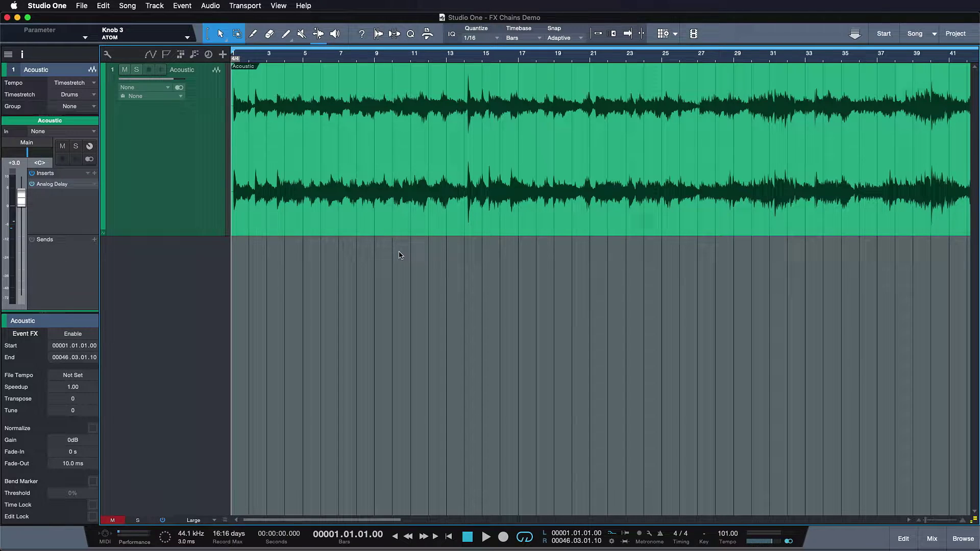
Audition the track, then move Analog Delay to an FX channel whose Pro EQ cuts lows near 121 Hz.
key("space")
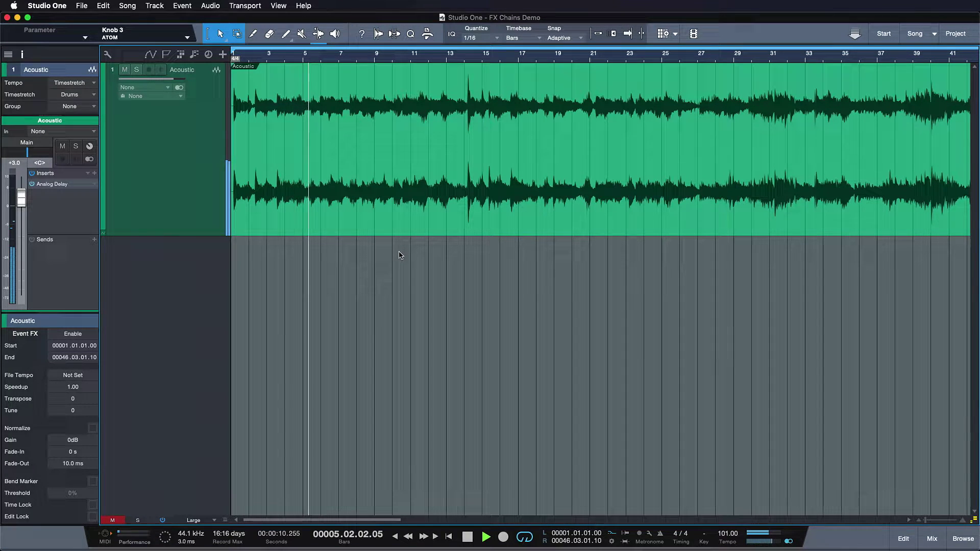
key("space")
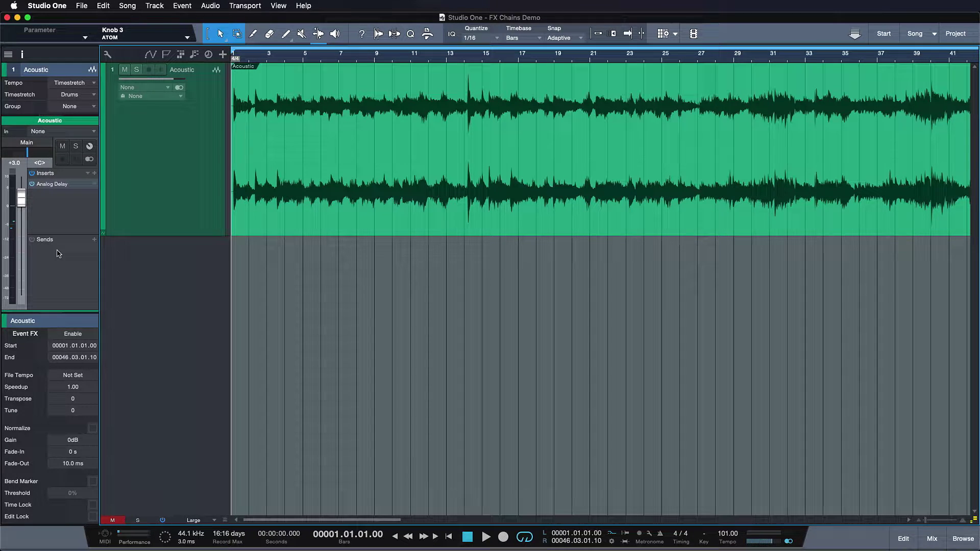
left_click(933, 540)
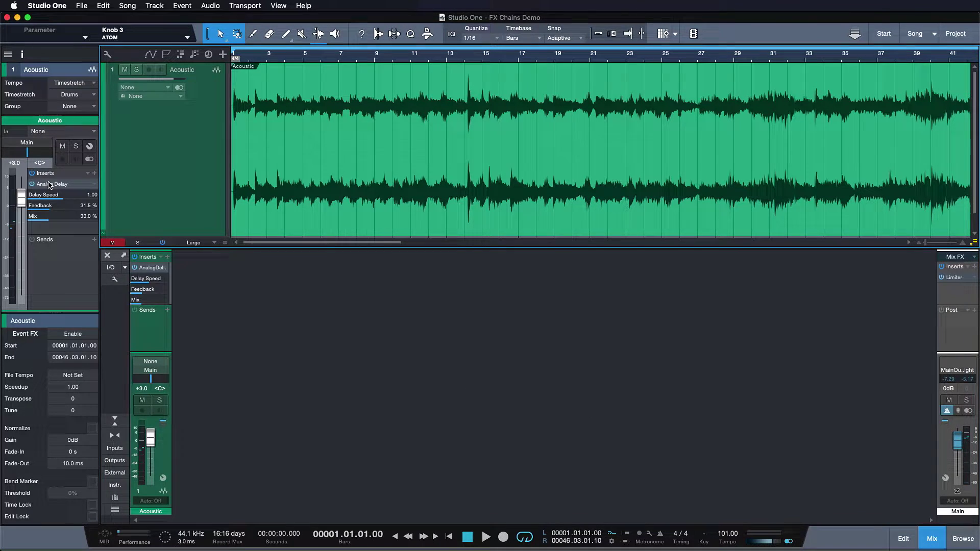
left_click_drag(56, 185, 67, 265)
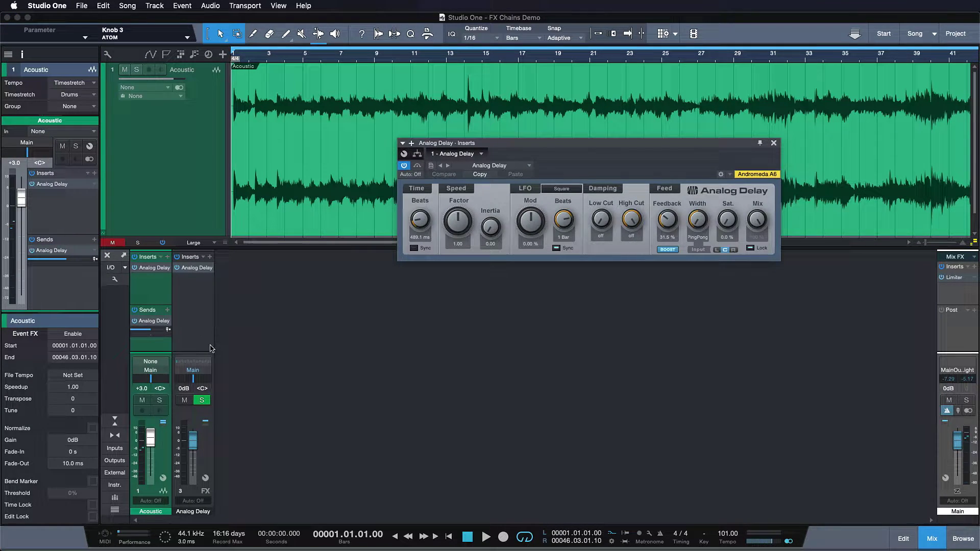
left_click(32, 183)
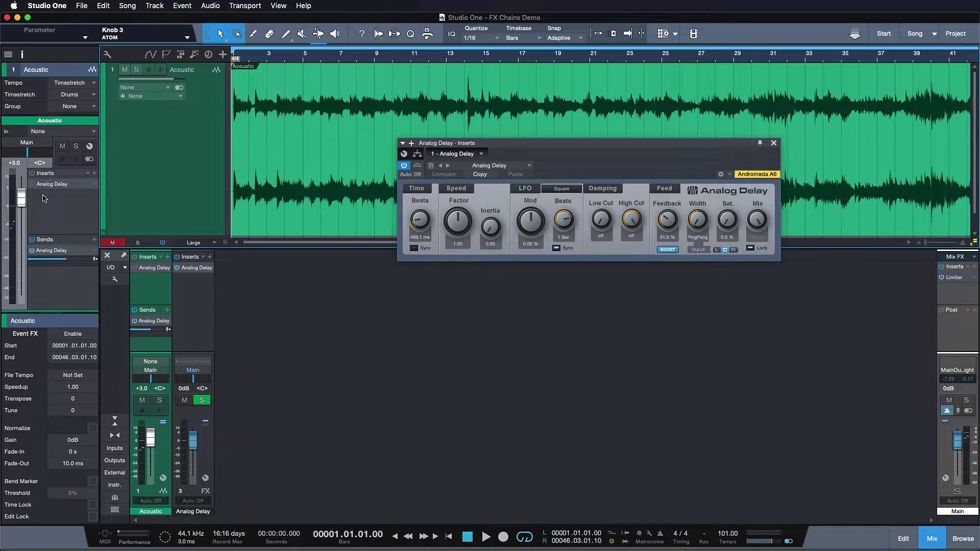
left_click(209, 257)
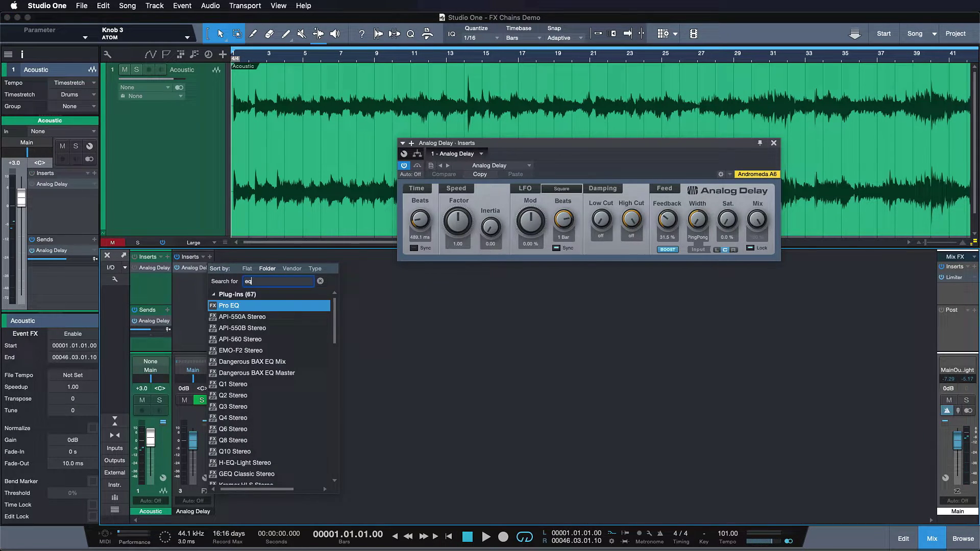
left_click(265, 304)
left_click_drag(488, 252, 450, 252)
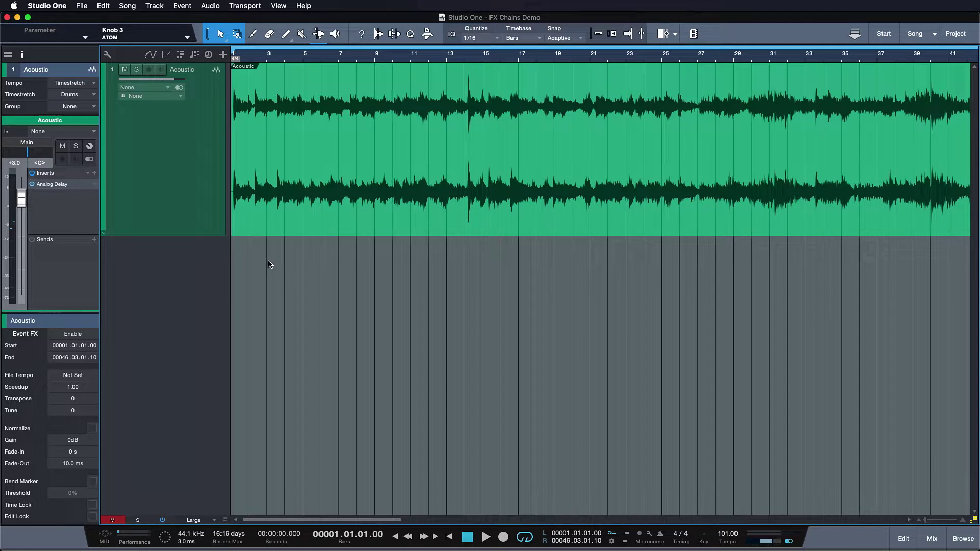
In the Acoustic insert chain's routing view, insert a 2-split Normal-mode Splitter beneath Analog Delay.
left_click(93, 146)
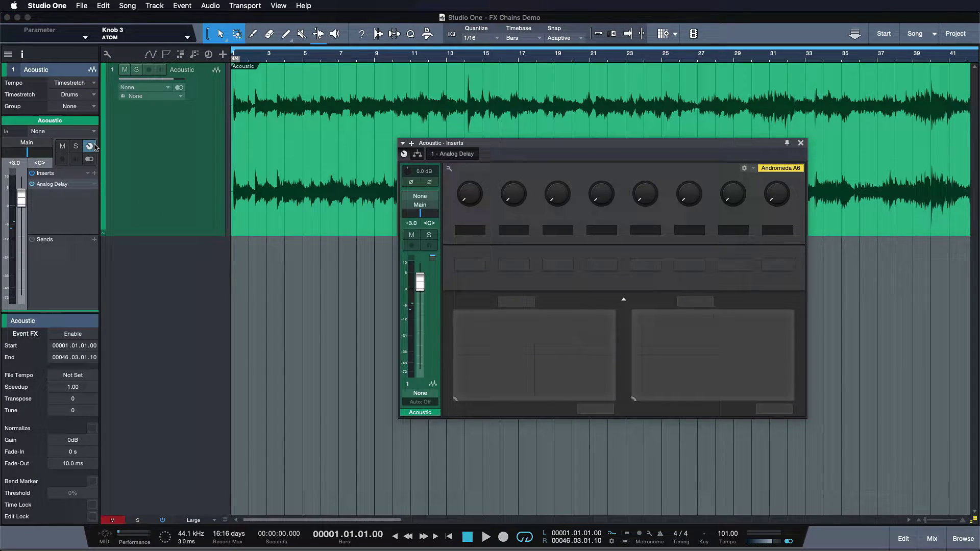
left_click(407, 155)
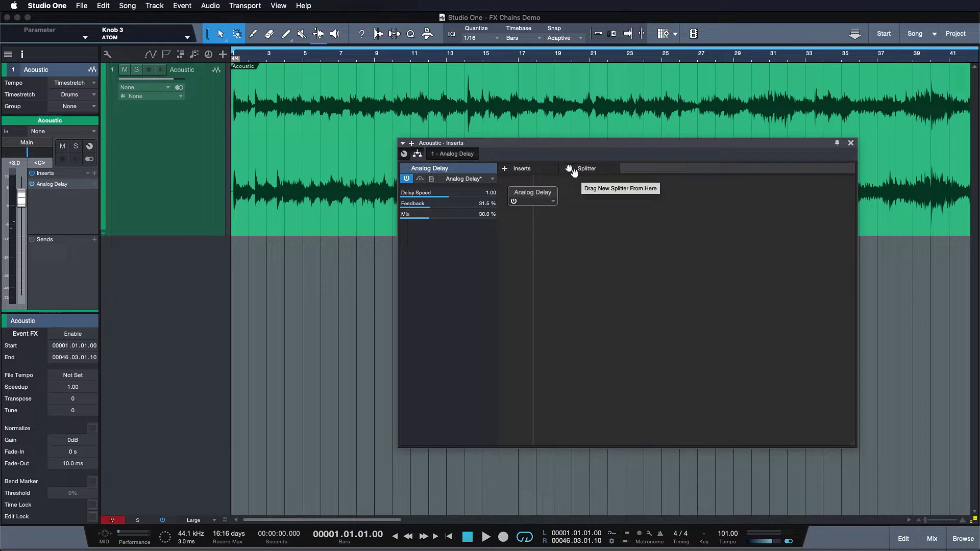
left_click_drag(570, 170, 561, 185)
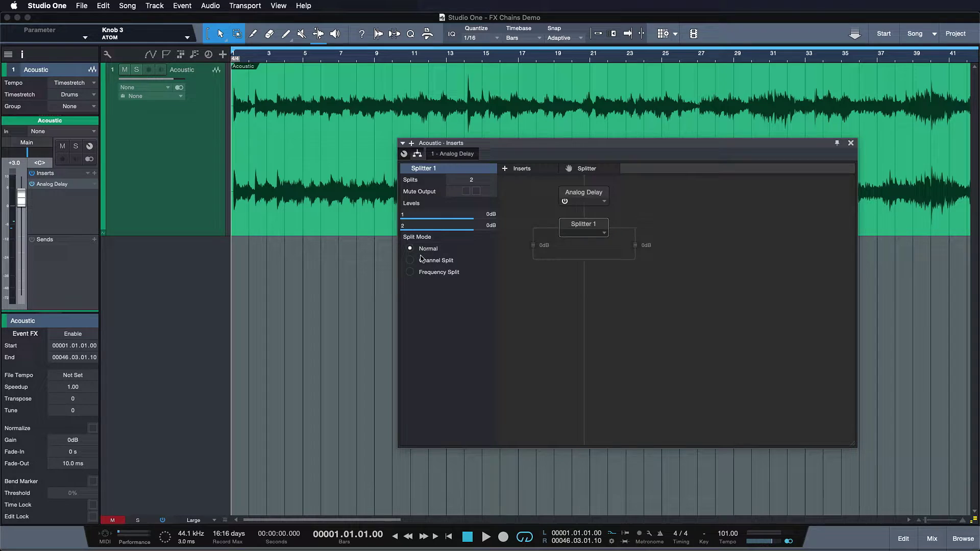
Set Splitter 1 to Channel Split with Analog Delay on the left branch, auditioning output mutes, ending unmuted.
left_click(423, 260)
left_click_drag(590, 195, 536, 240)
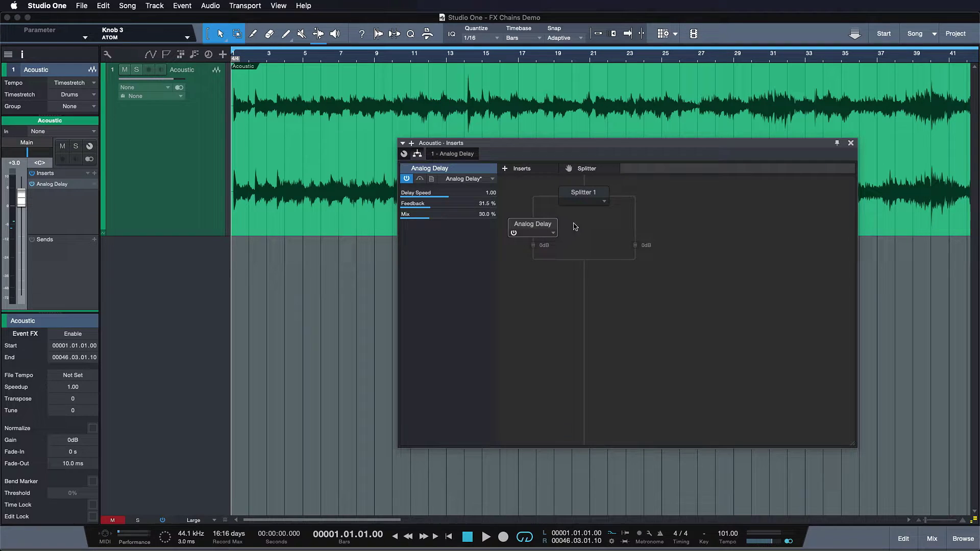
key("space")
left_click(583, 196)
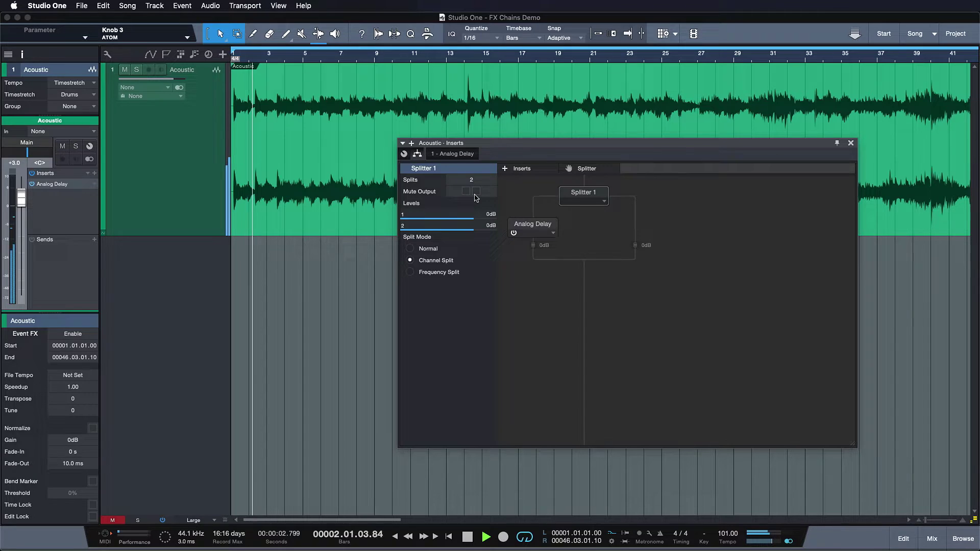
left_click(476, 192)
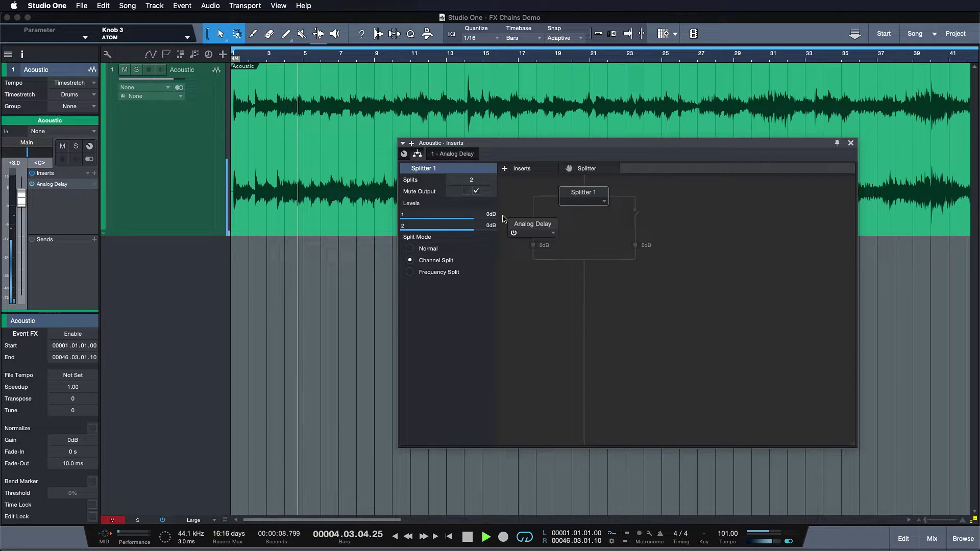
left_click(477, 191)
left_click(465, 192)
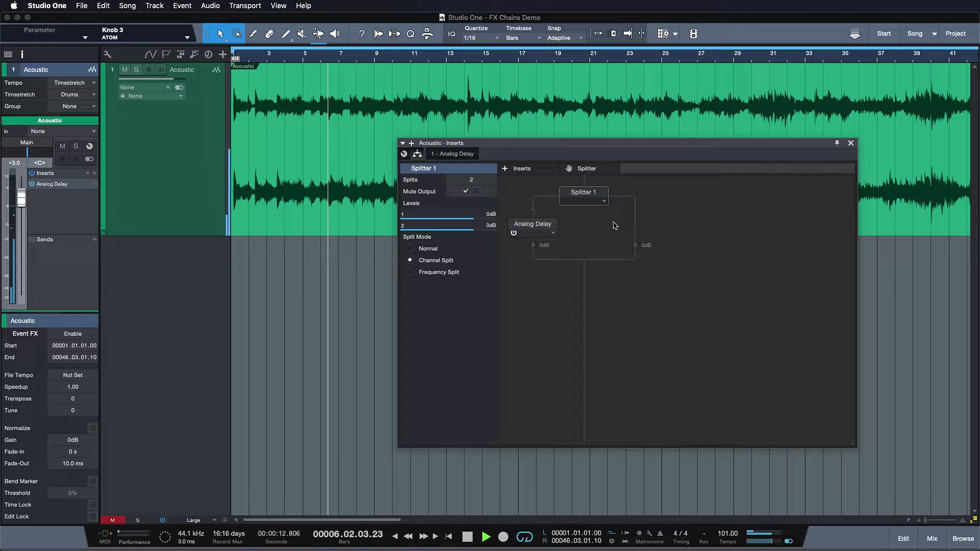
left_click(466, 192)
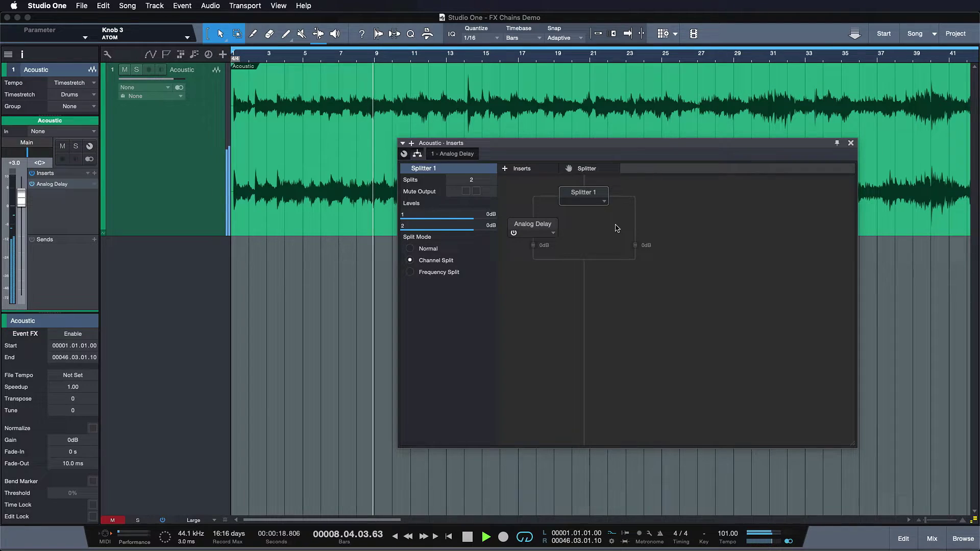
key("space")
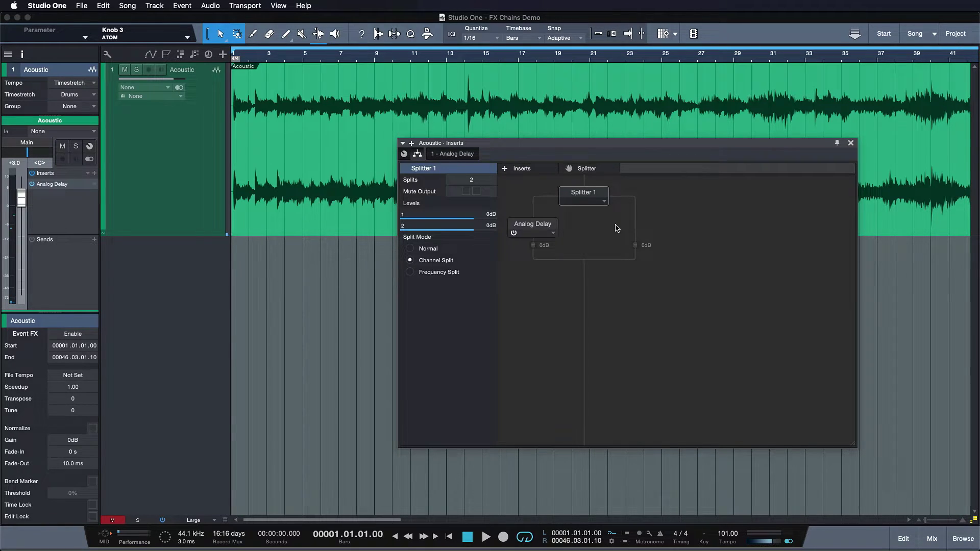
Switch Splitter 1 to Frequency Split at 240 Hz and move Analog Delay to the right branch.
left_click(444, 273)
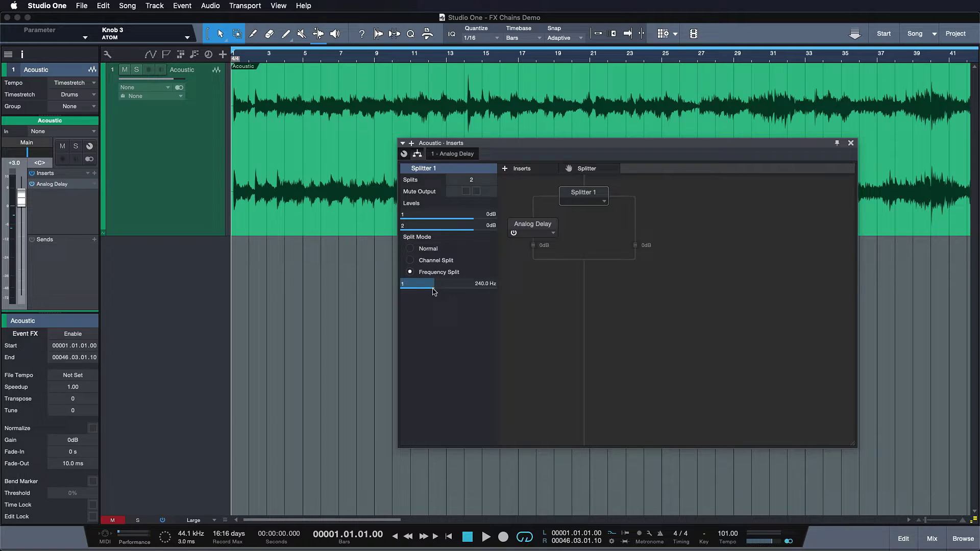
mouse_move(432, 289)
left_click_drag(531, 225, 651, 228)
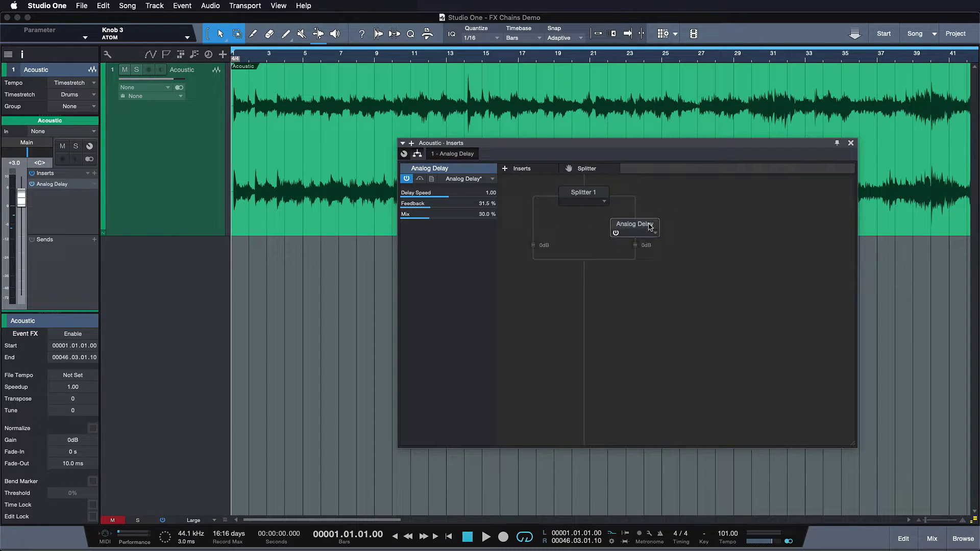
While playing, raise Splitter 1's split point from 240 Hz to 978.3 Hz and unmute the first band.
left_click(582, 194)
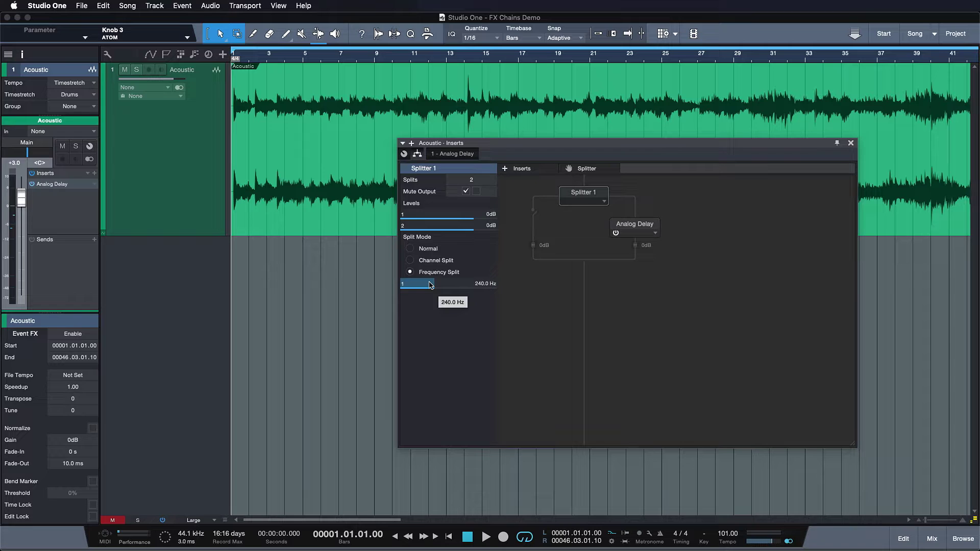
key("space")
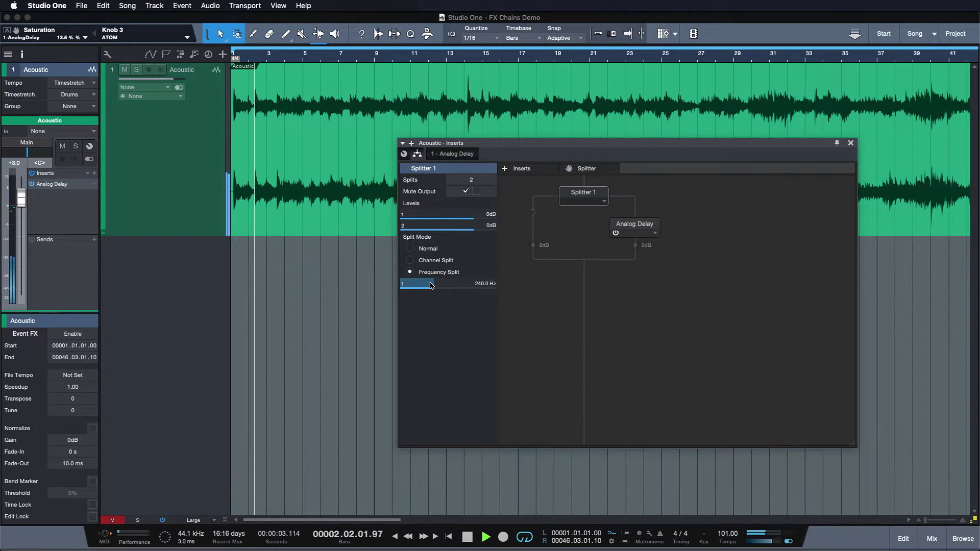
left_click_drag(430, 285, 453, 281)
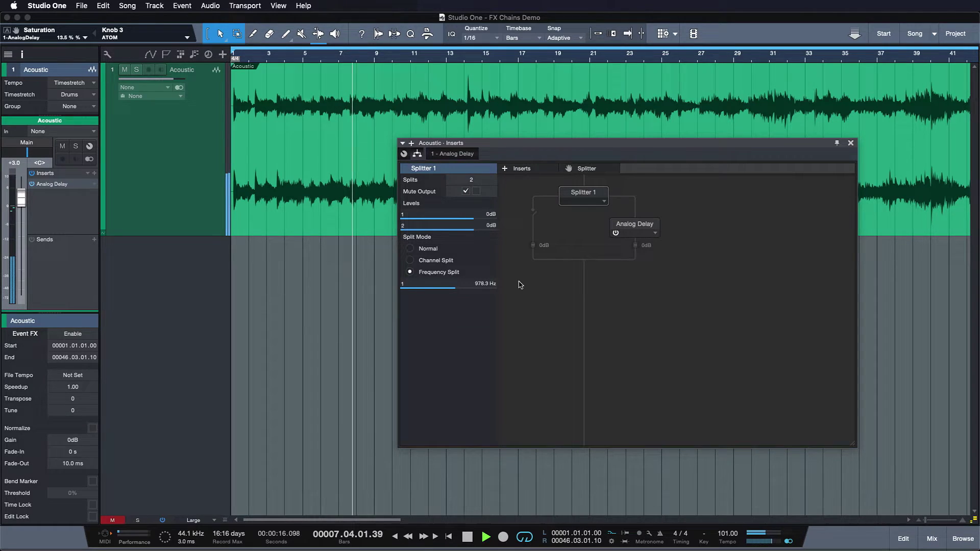
left_click(466, 192)
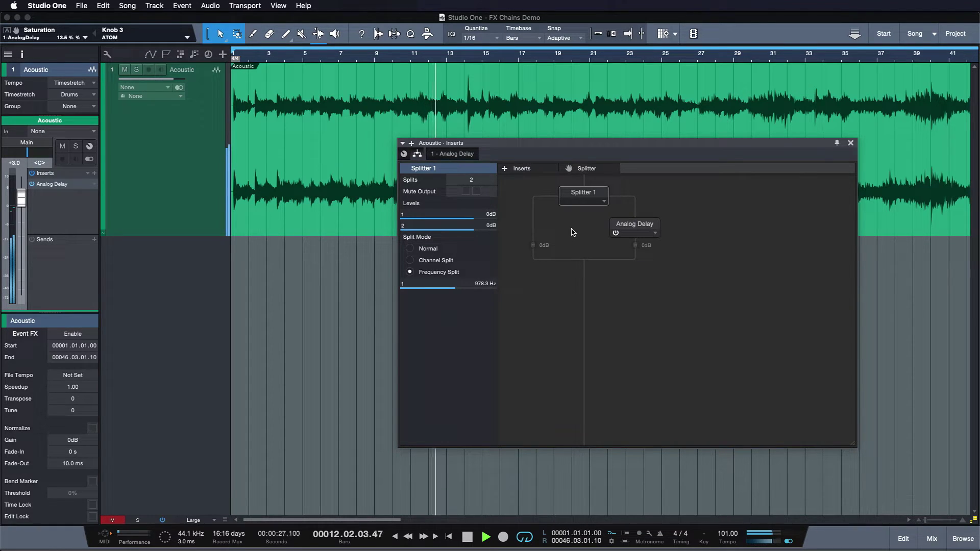
key("space")
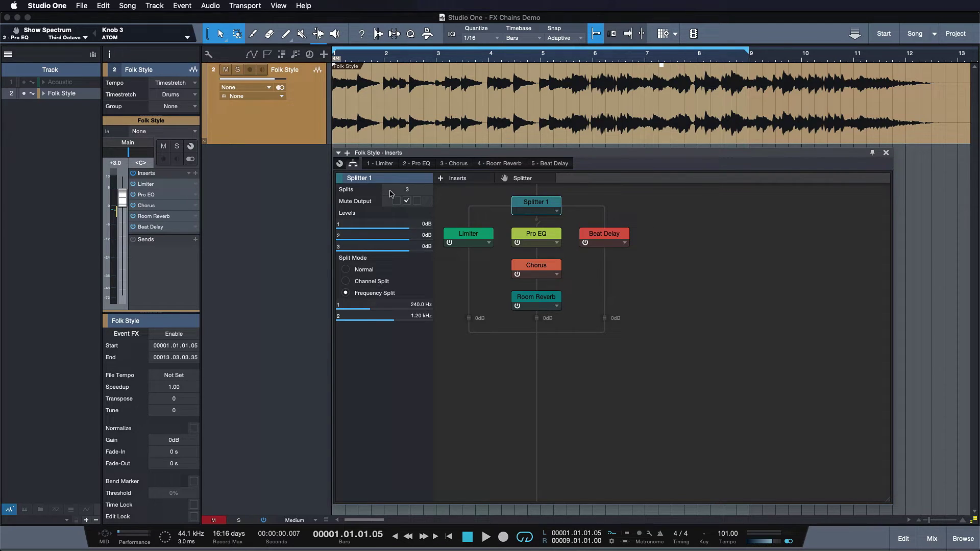
Keep Splits at 3 and, during playback, mute bands 1 and 2 so only band 3 sounds.
scroll(390, 193, "up", 2)
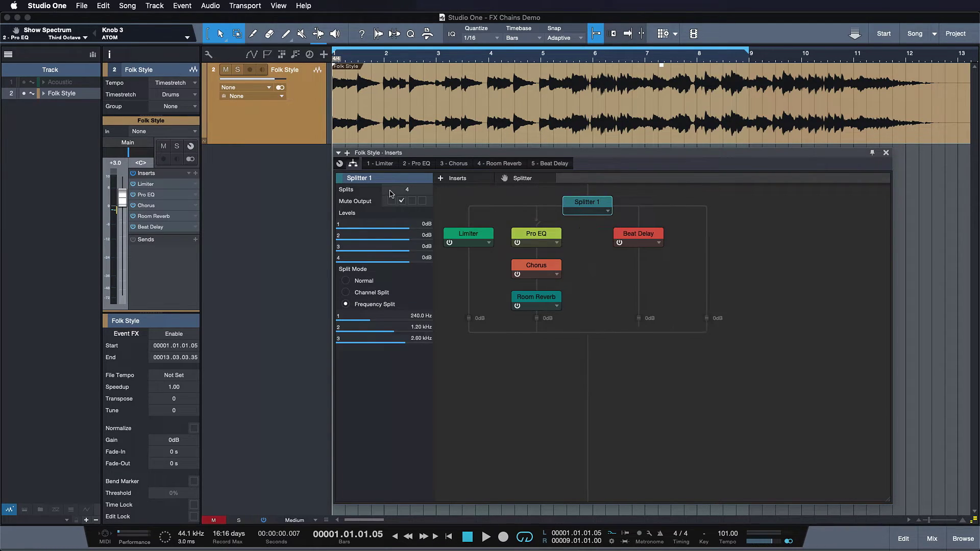
scroll(390, 193, "down", 2)
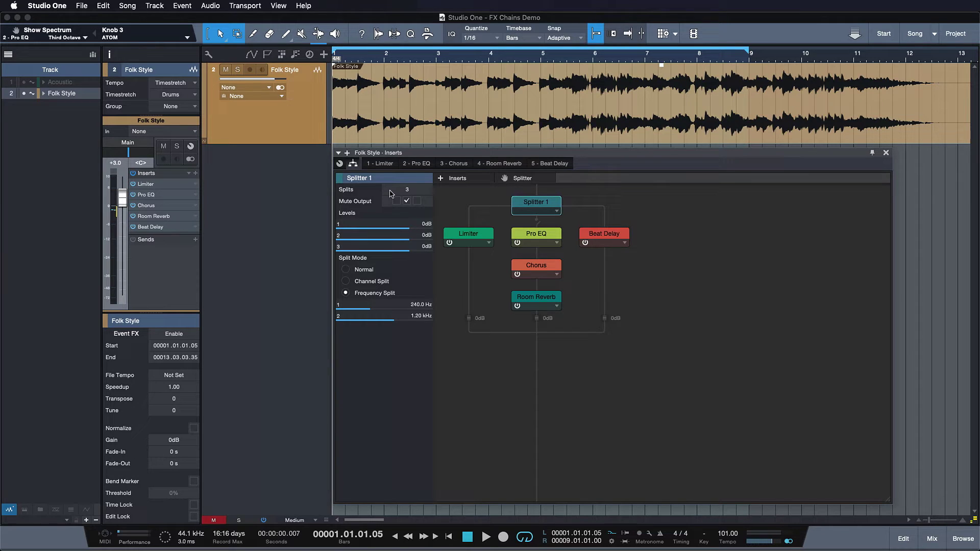
key("space")
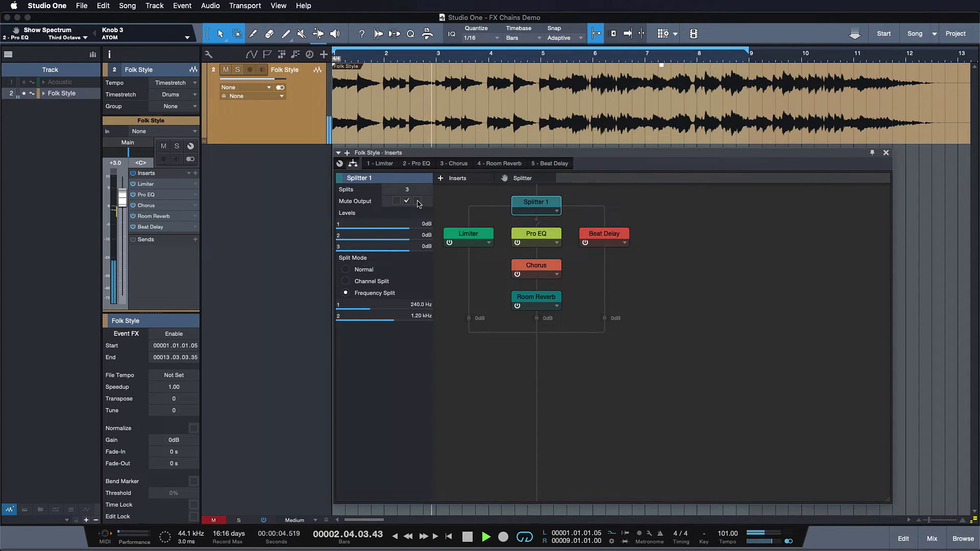
left_click(417, 201)
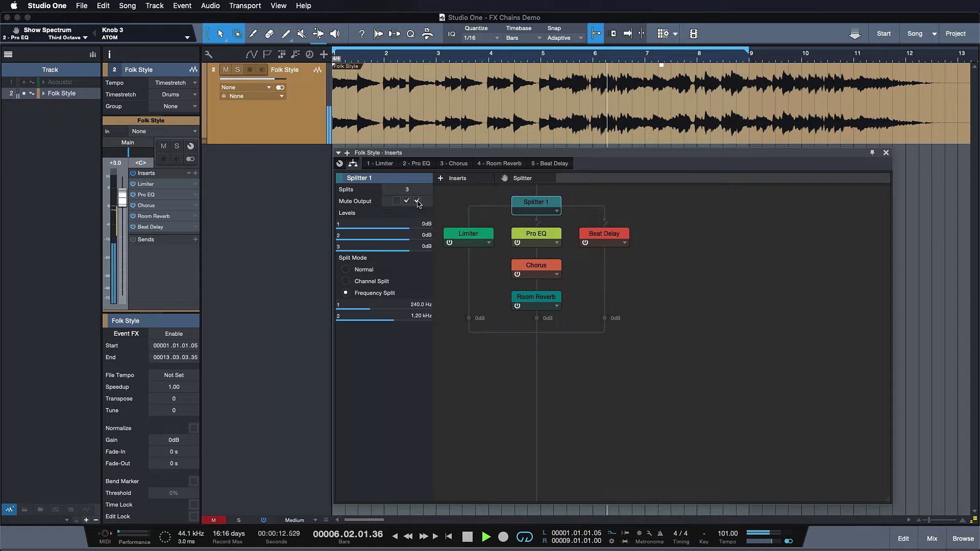
left_click(417, 201)
left_click(397, 201)
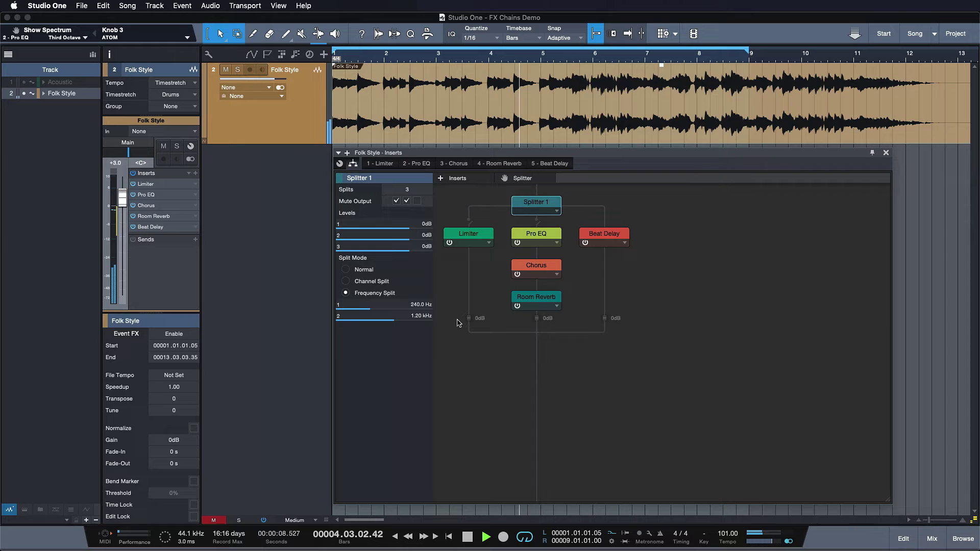
Review the Pro EQ, Chorus and Room Reverb editors, then return to Splitter 1's routing settings.
left_click(536, 233)
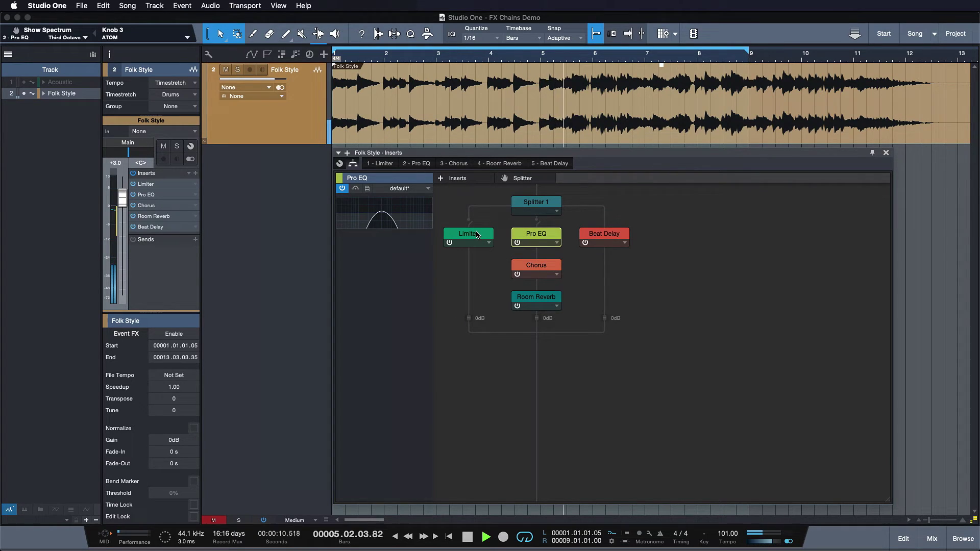
double_click(533, 237)
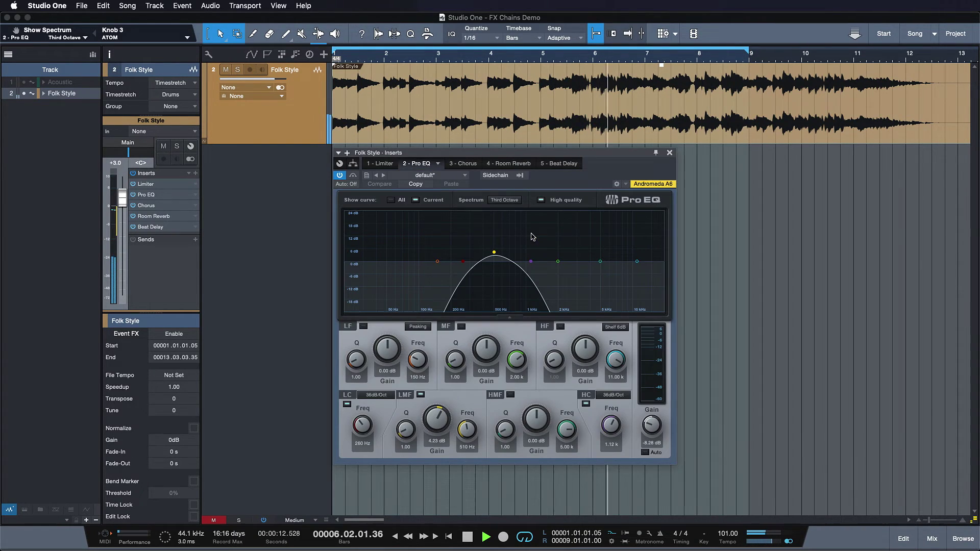
left_click(457, 163)
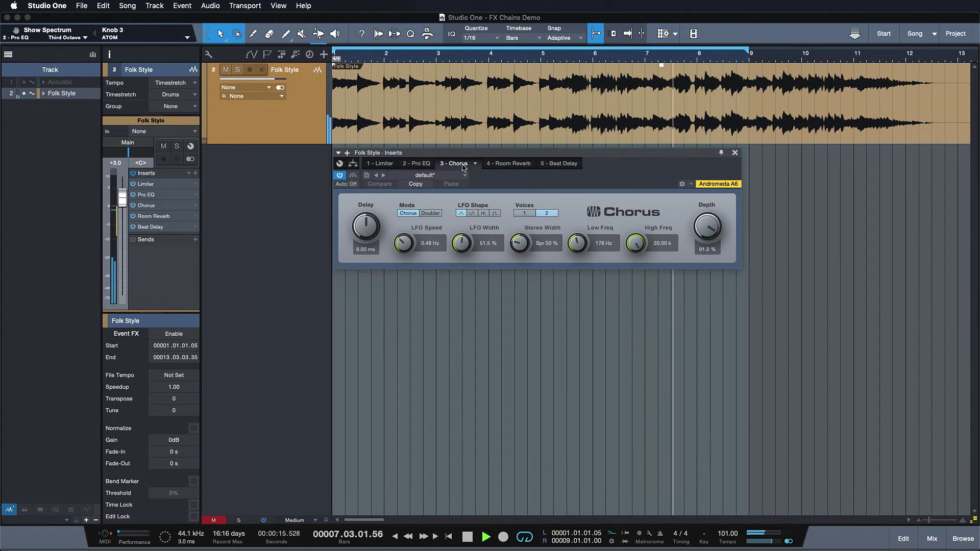
left_click(509, 163)
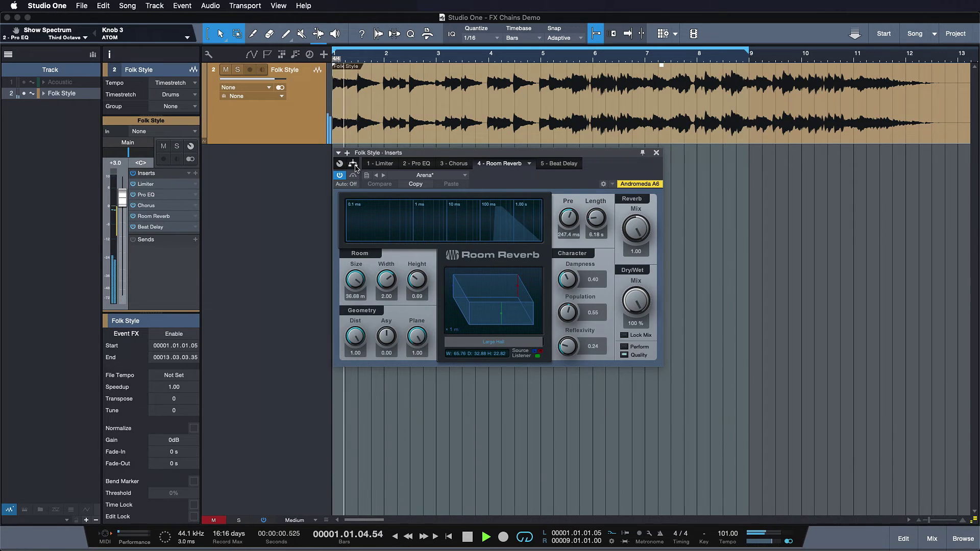
left_click(353, 164)
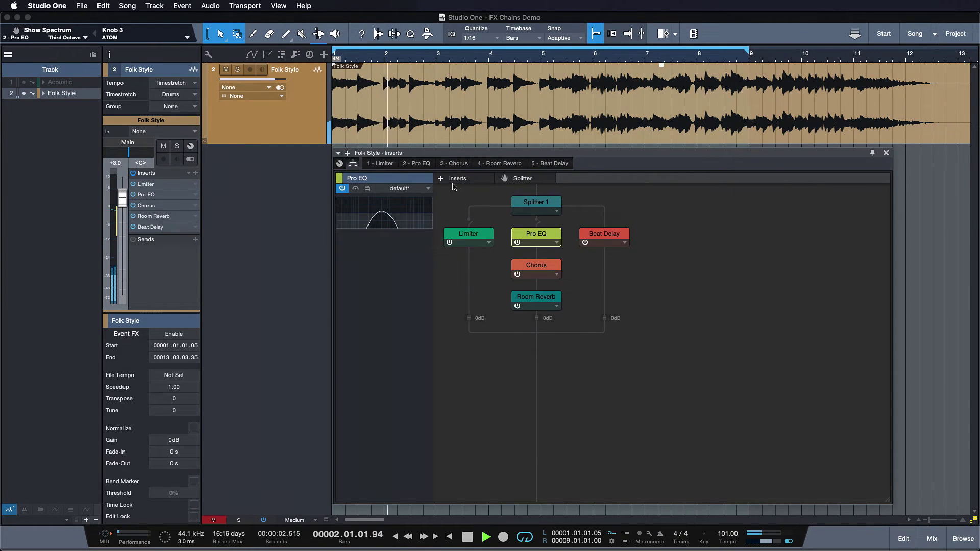
left_click(525, 200)
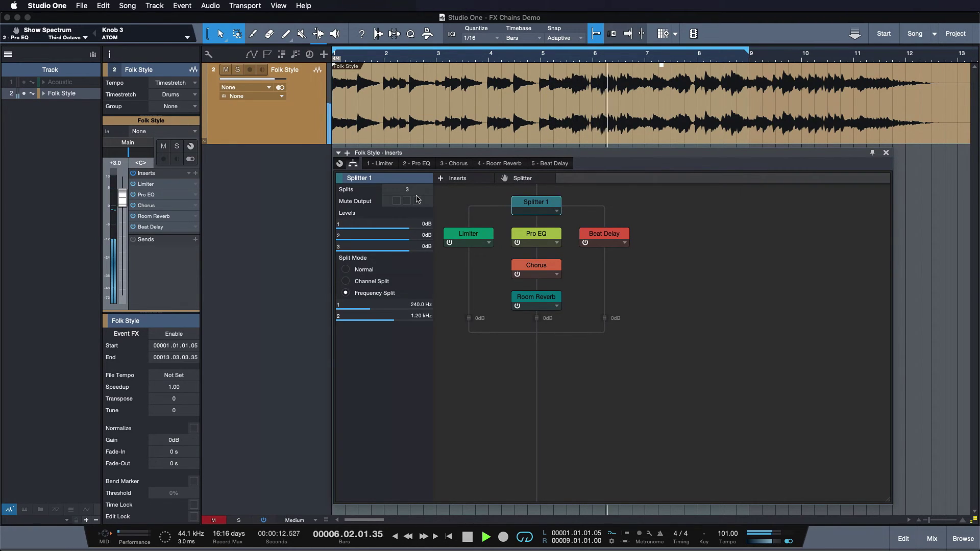
Stop playback and bring up the Inserts options for storing the chain as an FX Chain.
key("space")
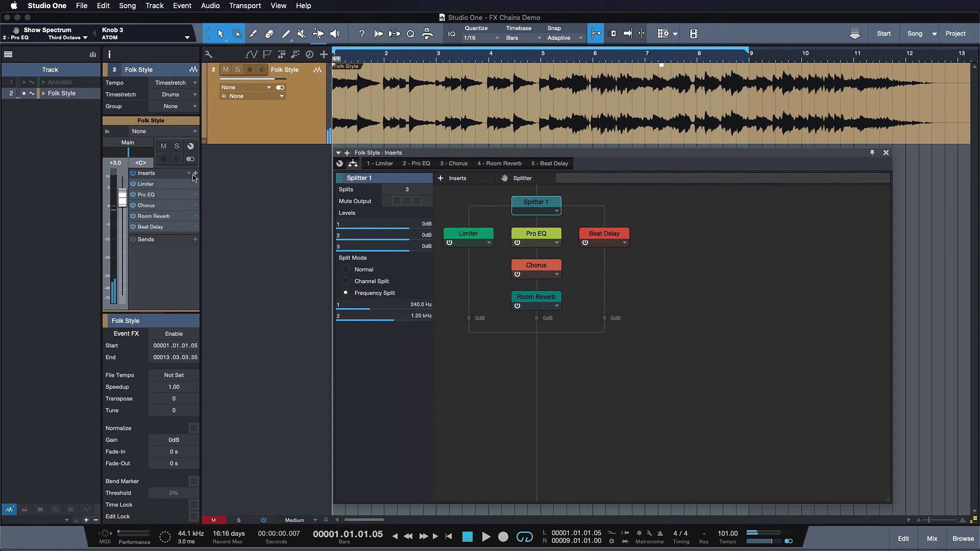
left_click(194, 175)
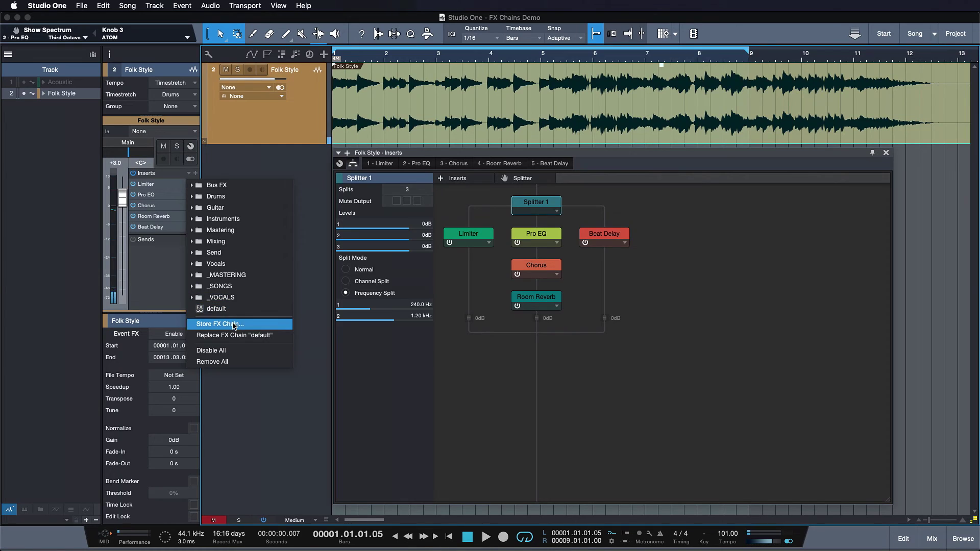